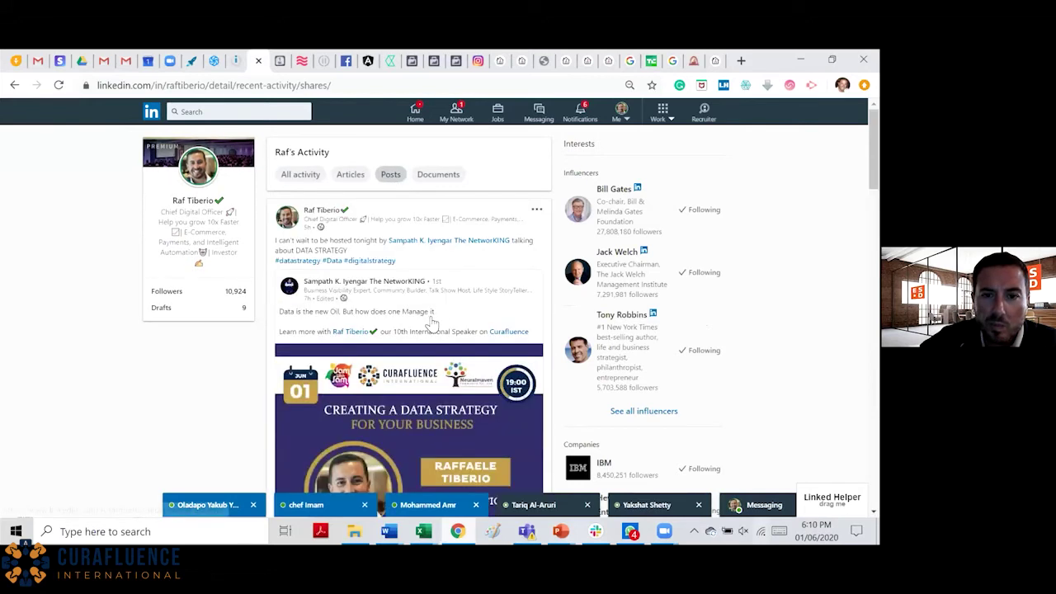
- Find the post about a Data Strategy bringing up to 83% additional profit and expand its full text
scroll(484, 339, down, 3)
scroll(485, 337, down, 15)
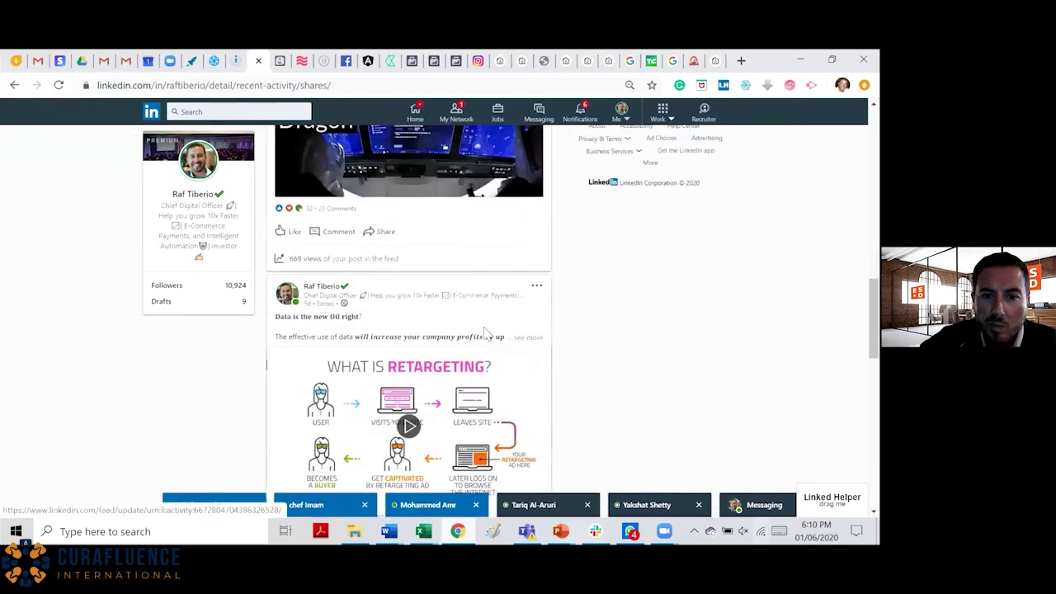
scroll(483, 324, up, 4)
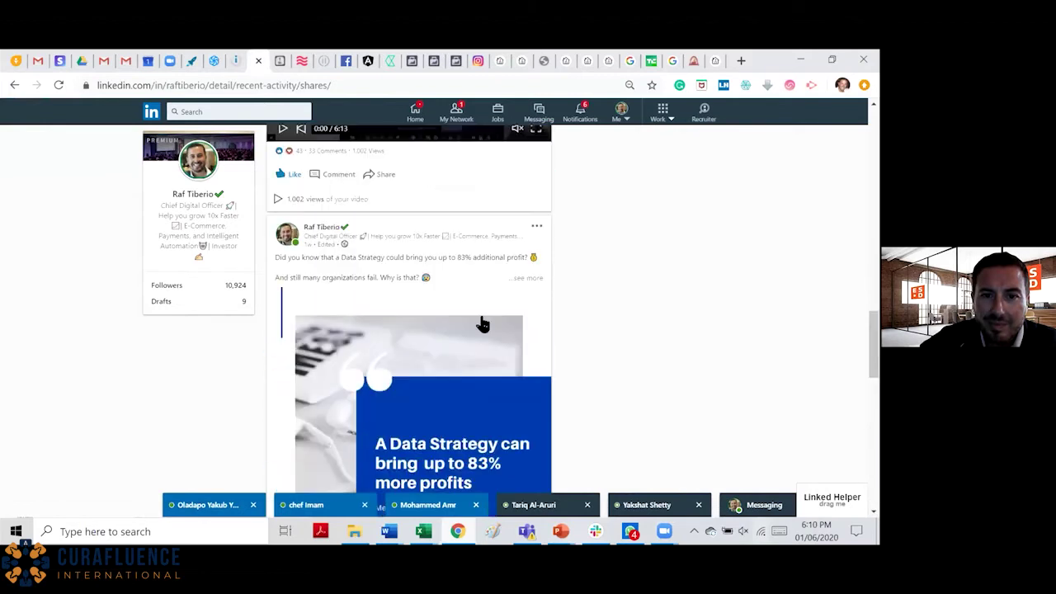
click(528, 278)
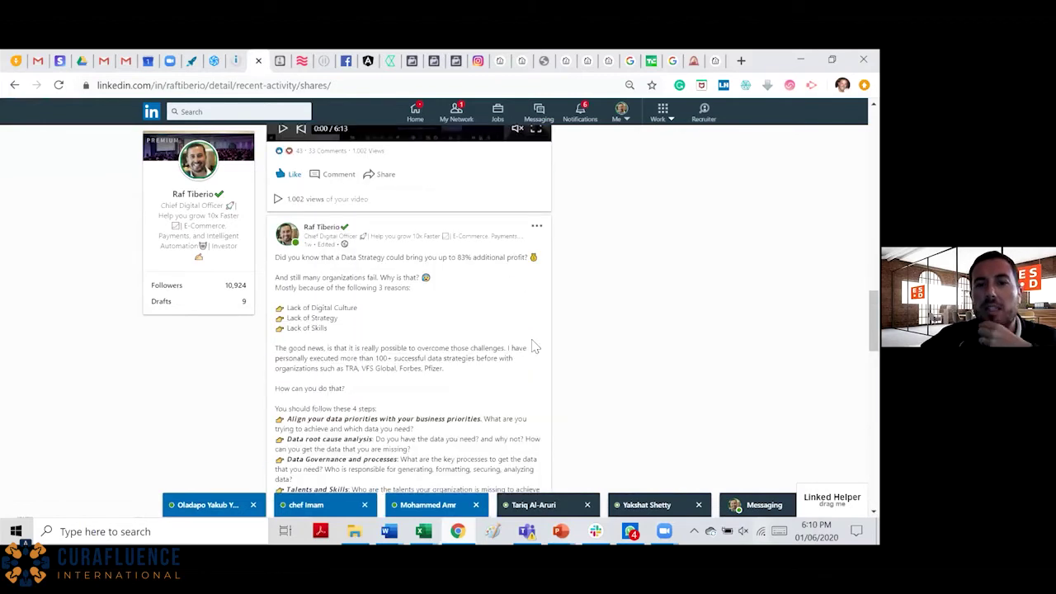
- Read the expanded data strategy post, including its four steps and the playbook offer, and check its engagement figures
scroll(534, 347, down, 1)
scroll(519, 344, down, 1)
scroll(520, 344, up, 2)
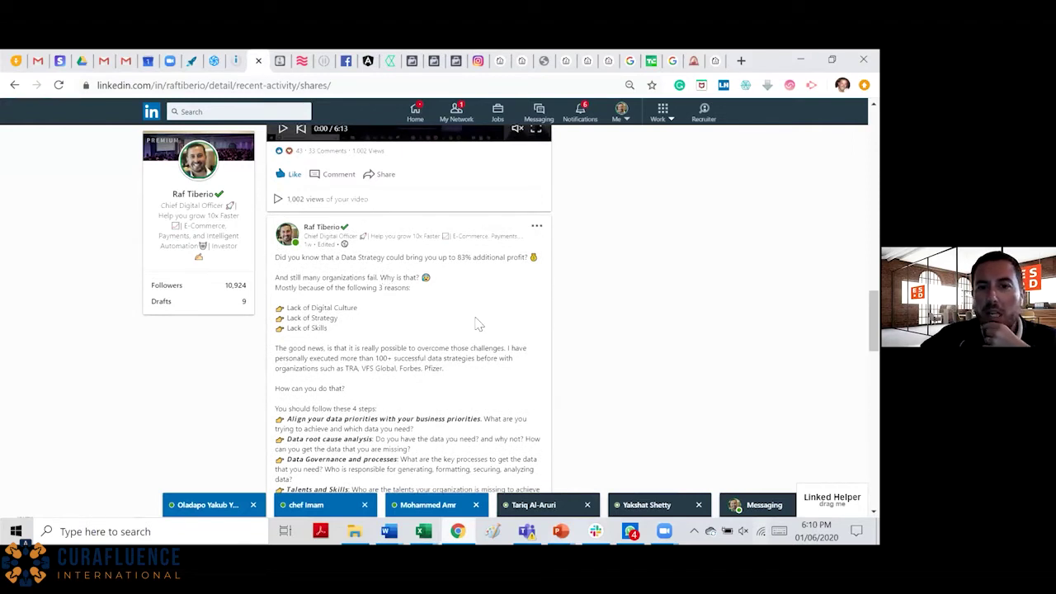
scroll(477, 323, down, 1)
scroll(478, 323, down, 1)
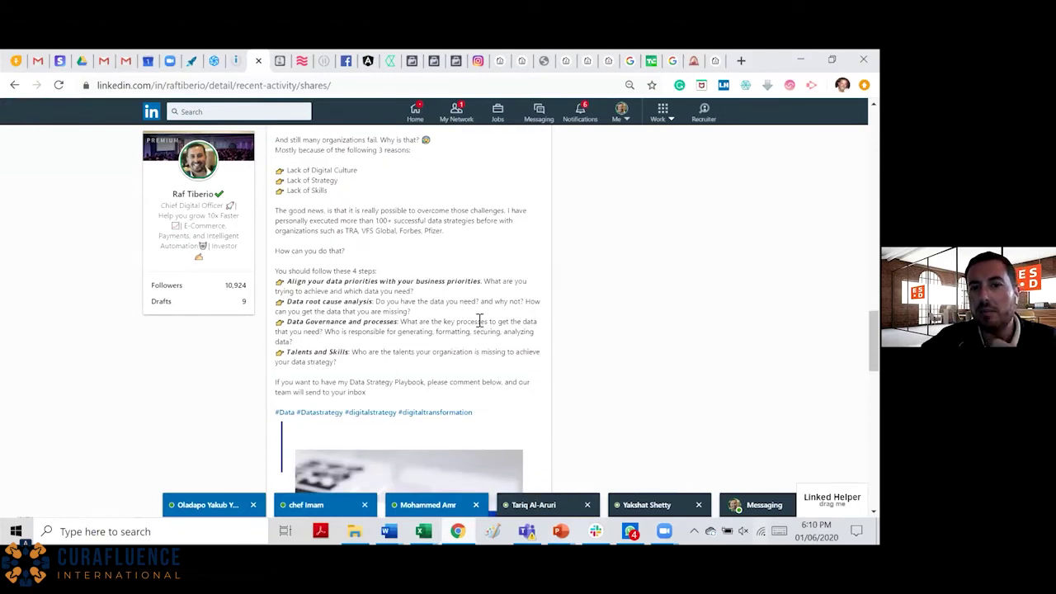
scroll(478, 322, up, 1)
scroll(478, 321, down, 1)
scroll(478, 322, down, 1)
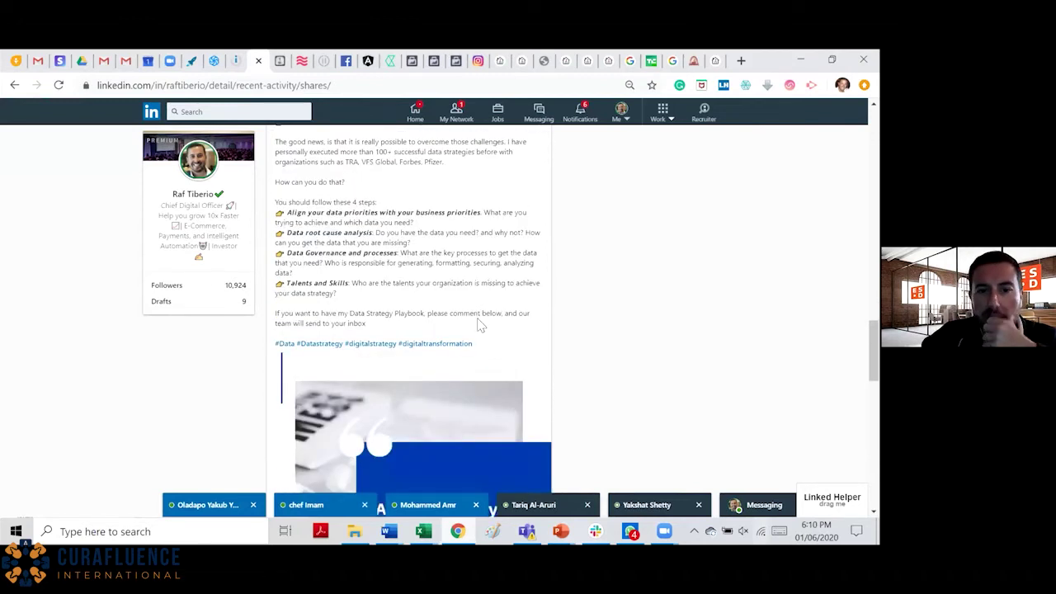
scroll(429, 256, up, 1)
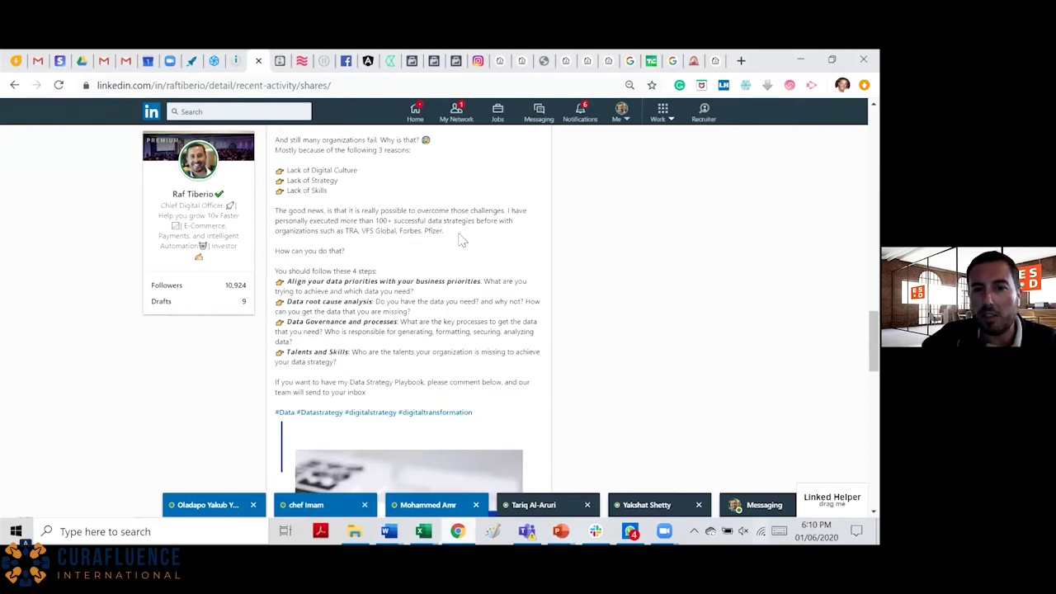
scroll(467, 256, up, 1)
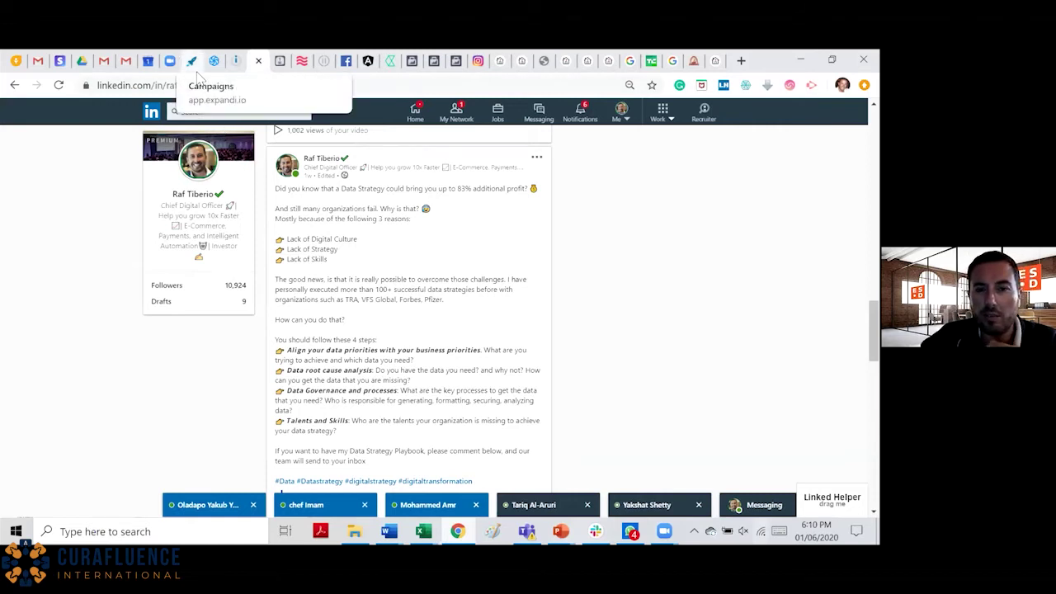
scroll(460, 318, down, 2)
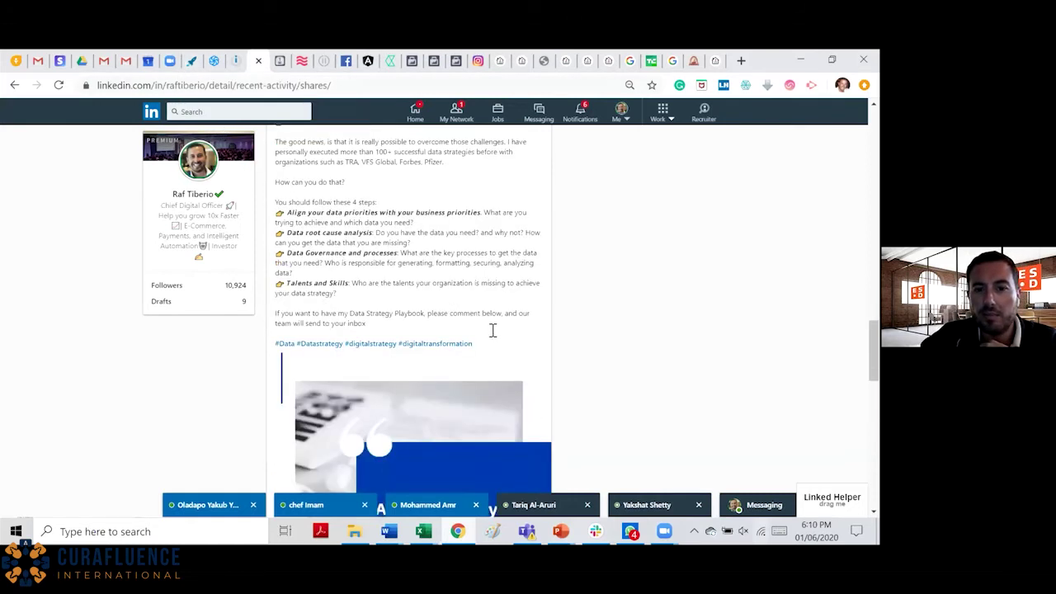
scroll(426, 305, down, 7)
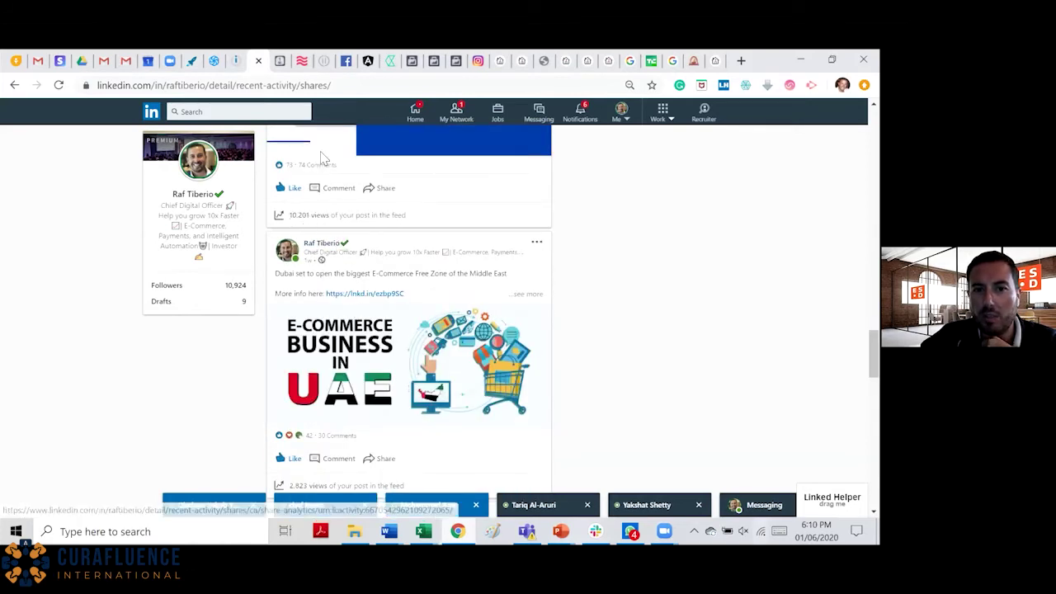
- Switch to Expandi and sign back in with the prefilled account credentials
click(190, 66)
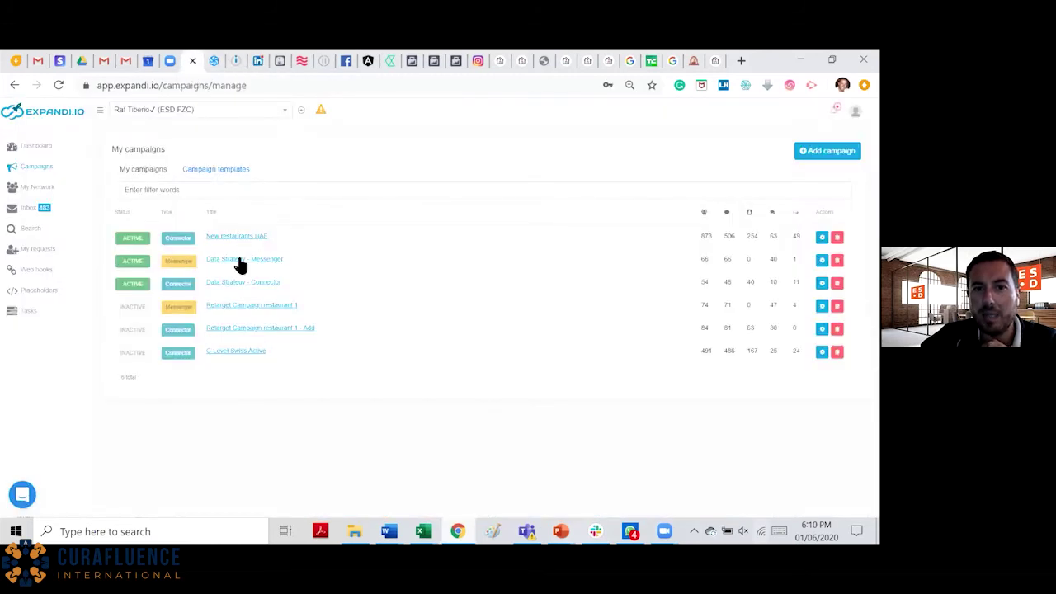
click(35, 236)
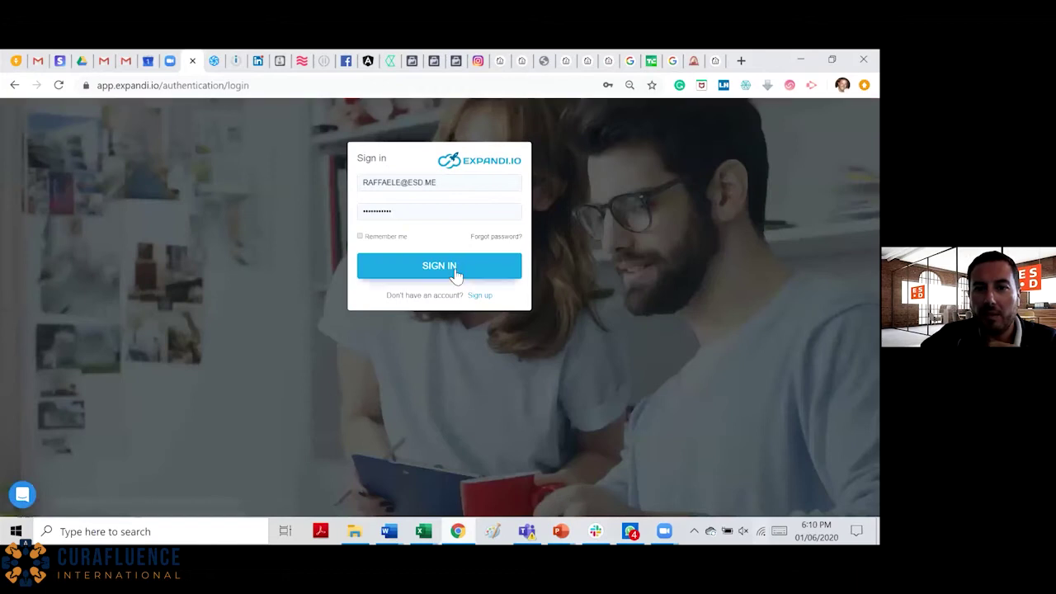
click(454, 266)
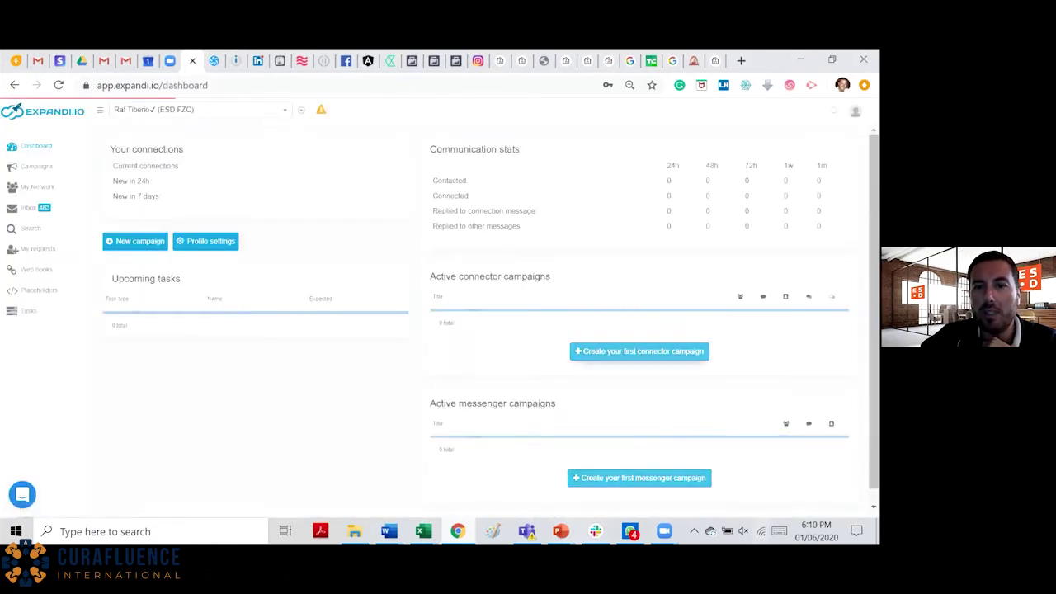
- Open the saved Data Strategy post engagement search and look through the contacts it collected
click(38, 234)
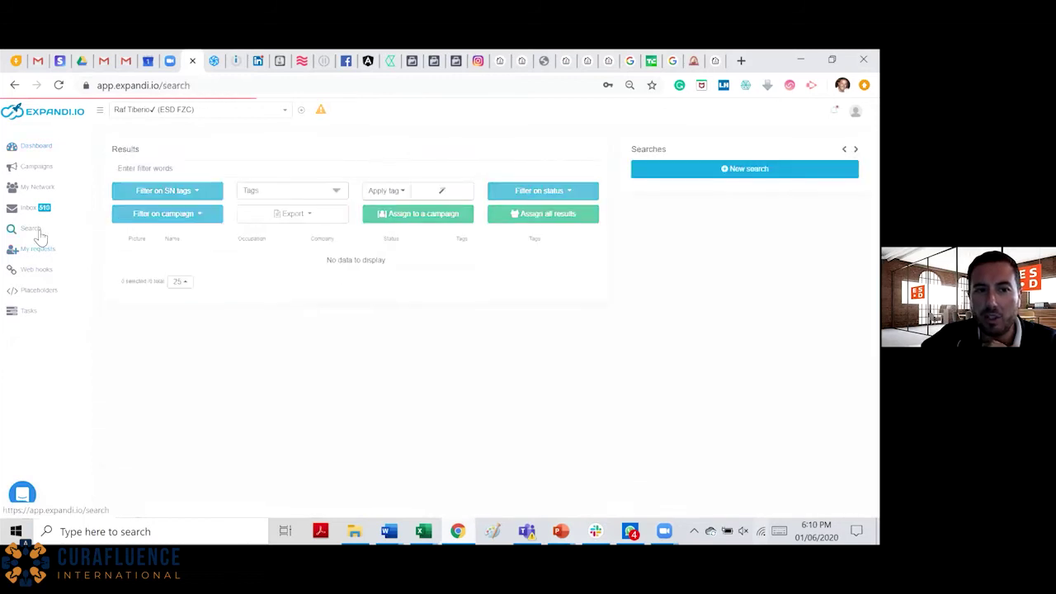
click(742, 206)
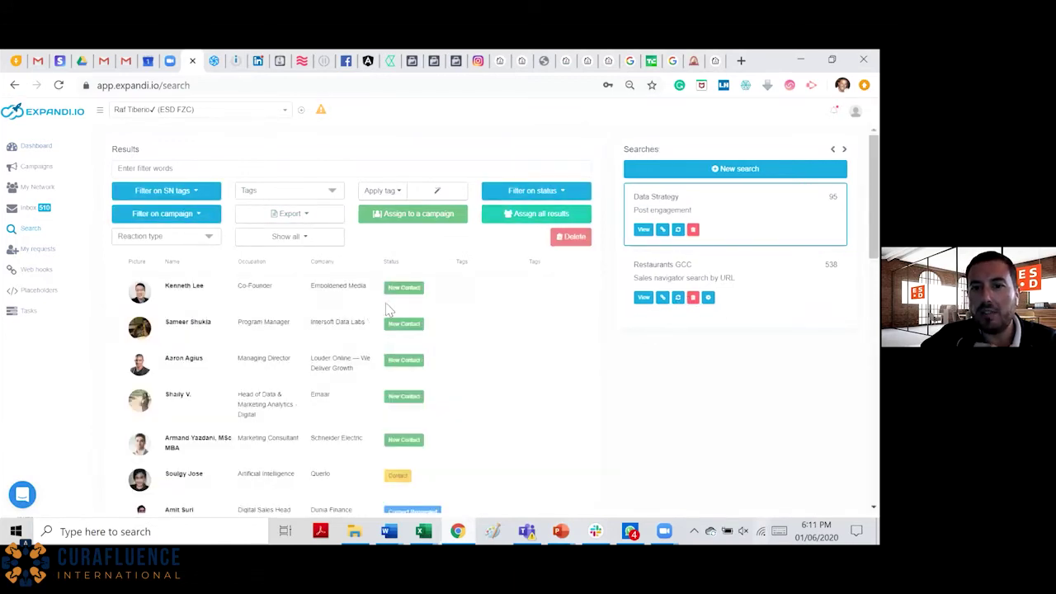
scroll(269, 358, down, 5)
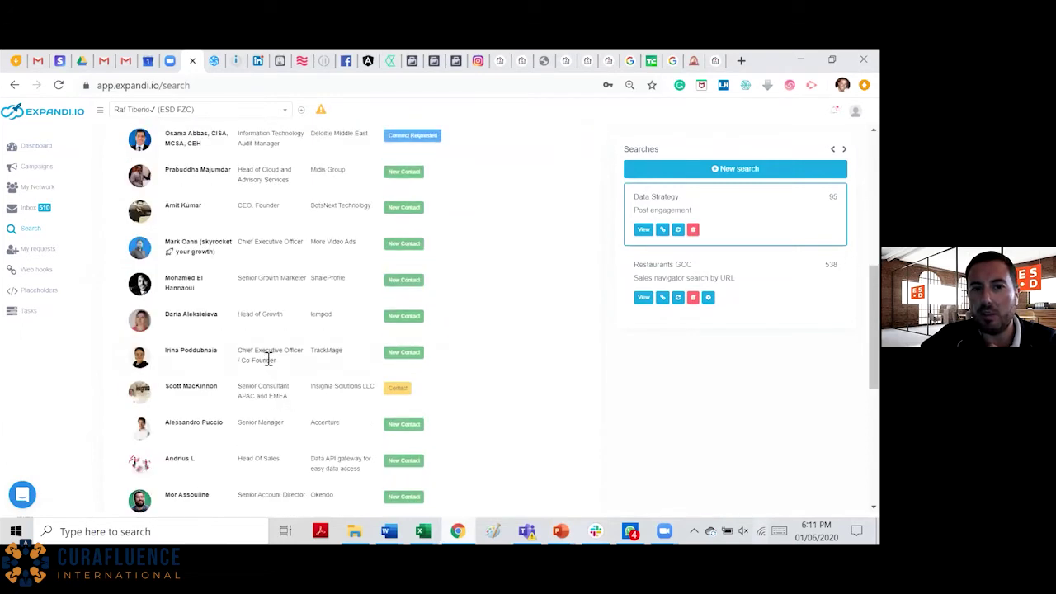
scroll(268, 359, up, 3)
- Open the Data Strategy - Messenger campaign and show its message steps
click(45, 168)
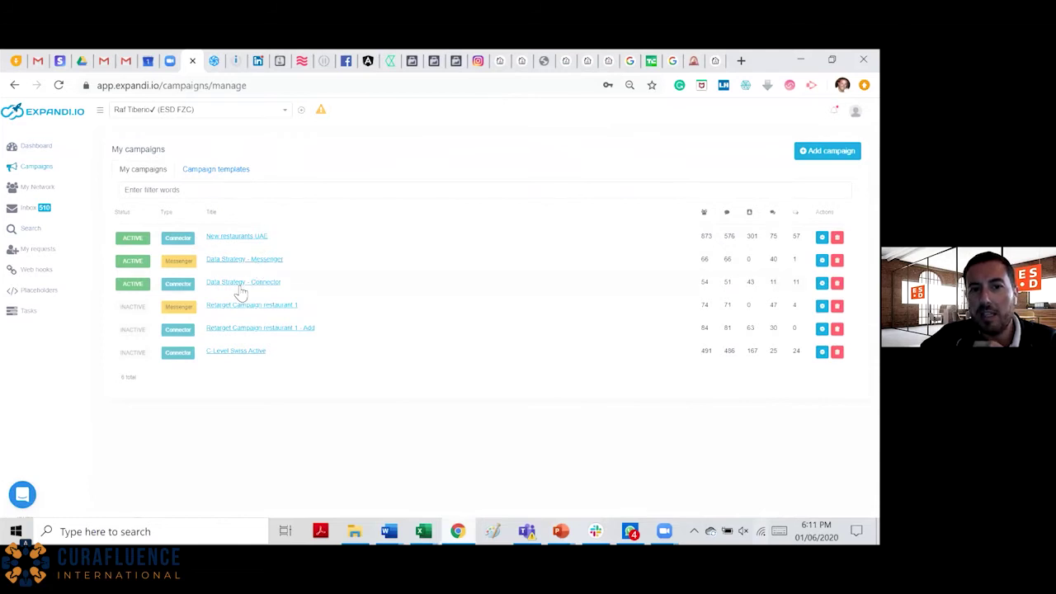
click(257, 261)
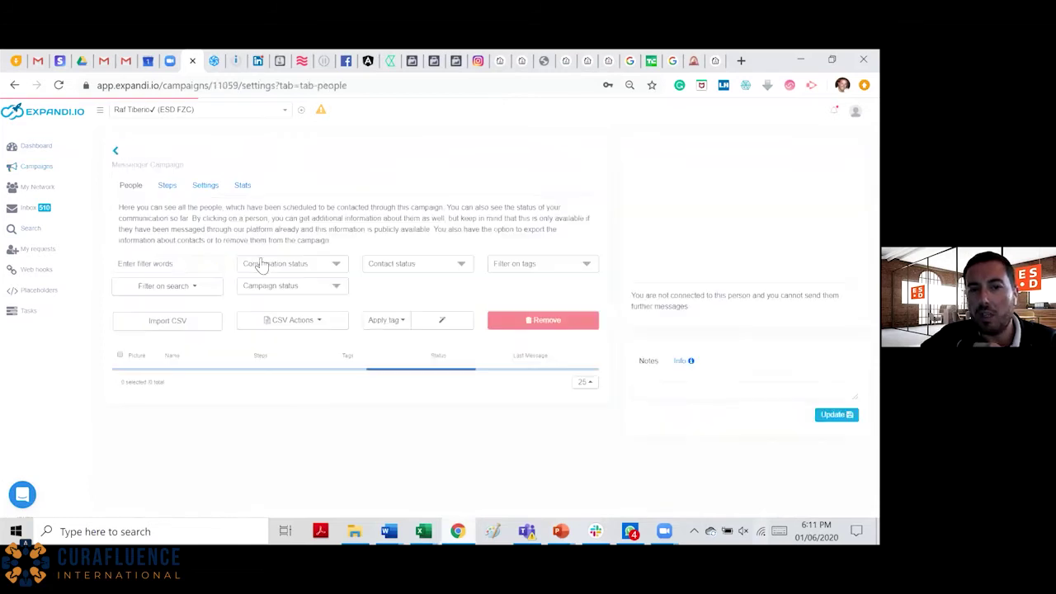
click(168, 186)
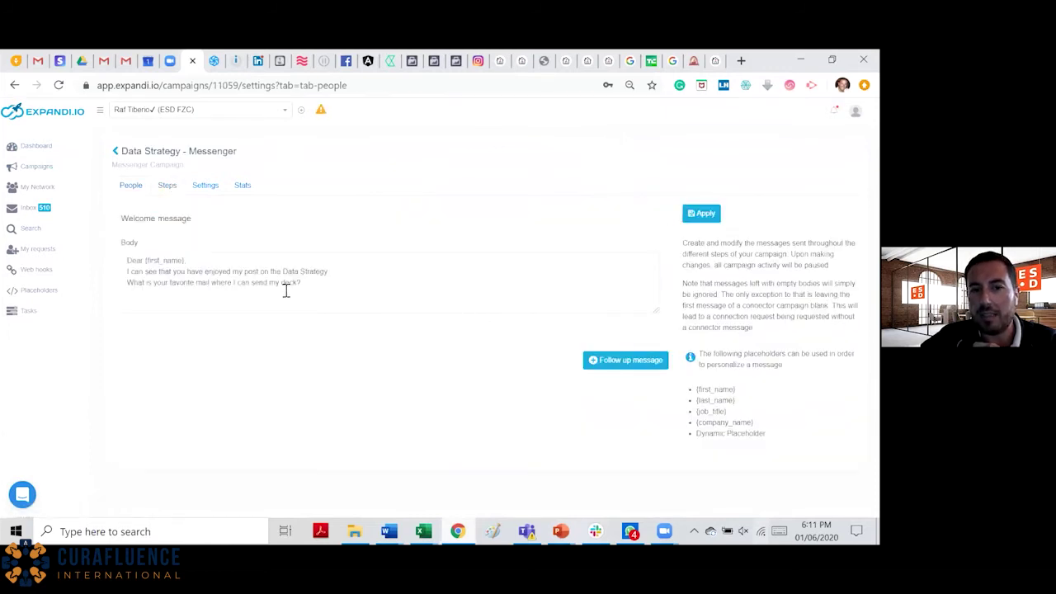
- Highlight the welcome message text that asks for an email address to send the deck to
drag(322, 286, 96, 266)
click(326, 286)
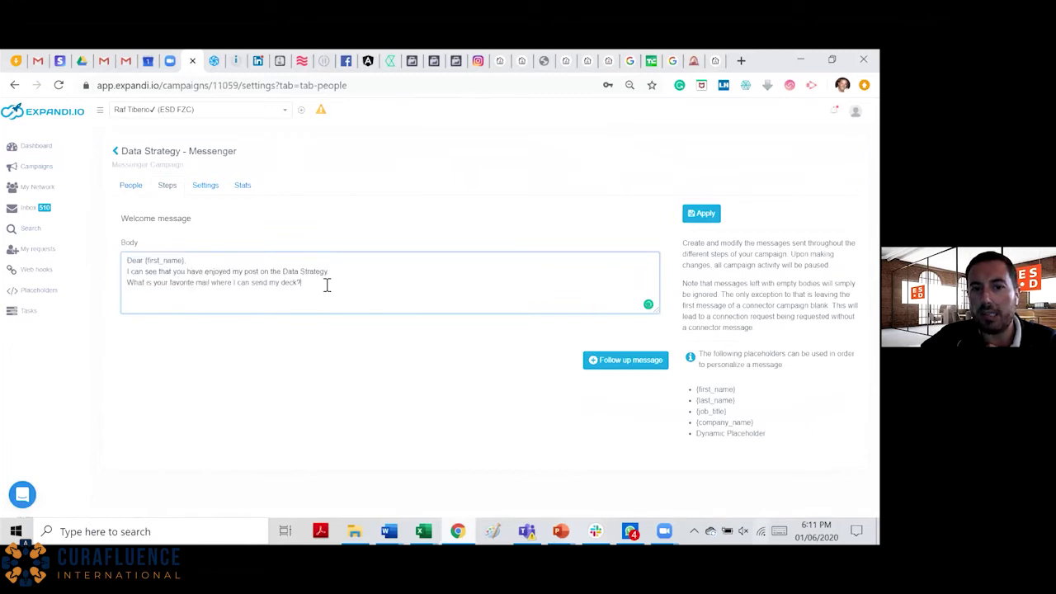
drag(308, 286, 82, 275)
click(375, 305)
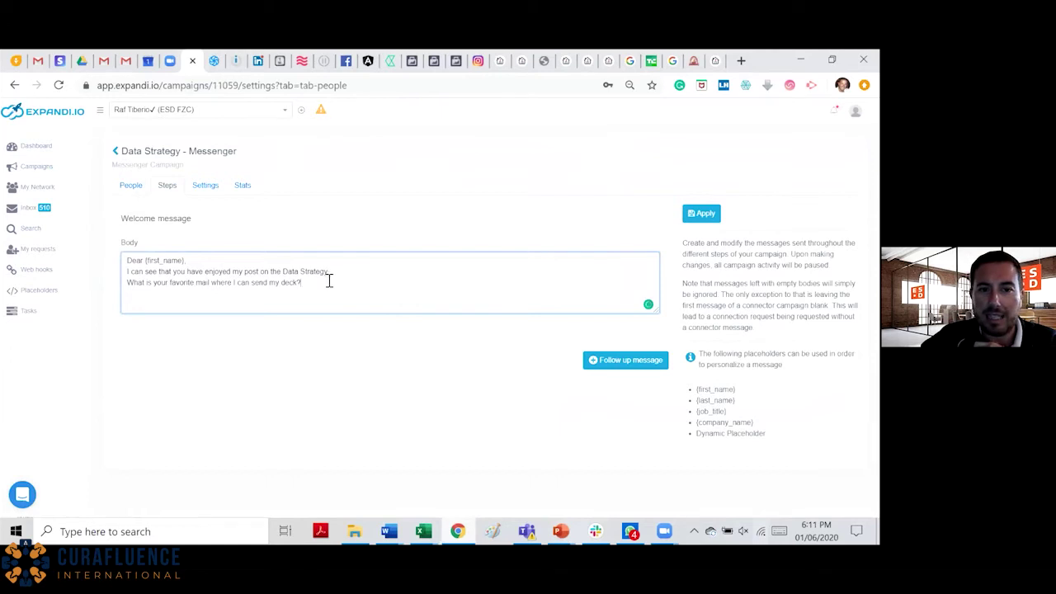
drag(315, 285, 112, 258)
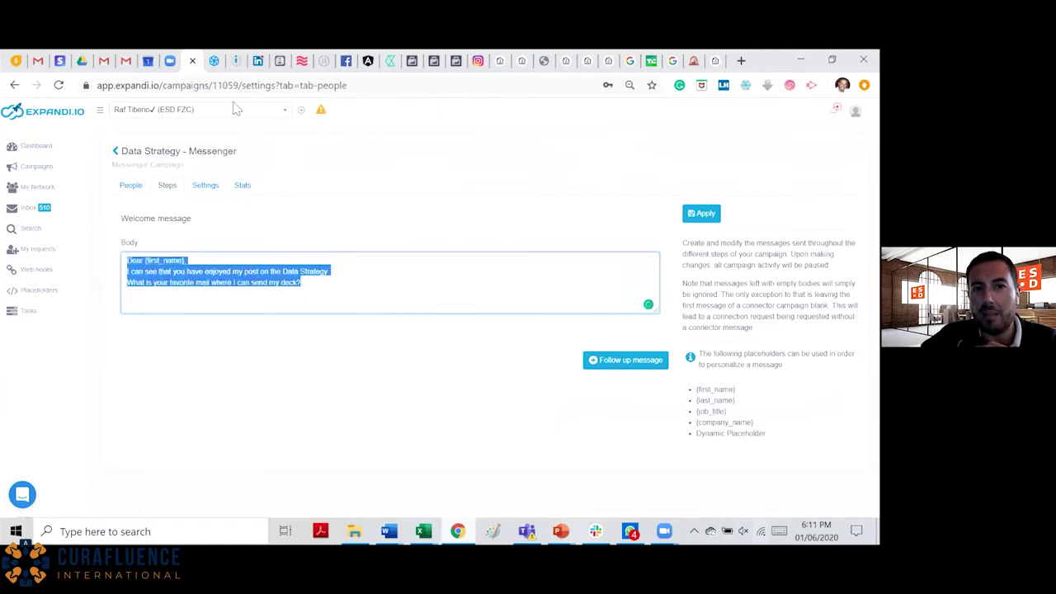
- View the Restaurant scenario in Integromat, return to the Expandi welcome message and clear its text selection
click(217, 61)
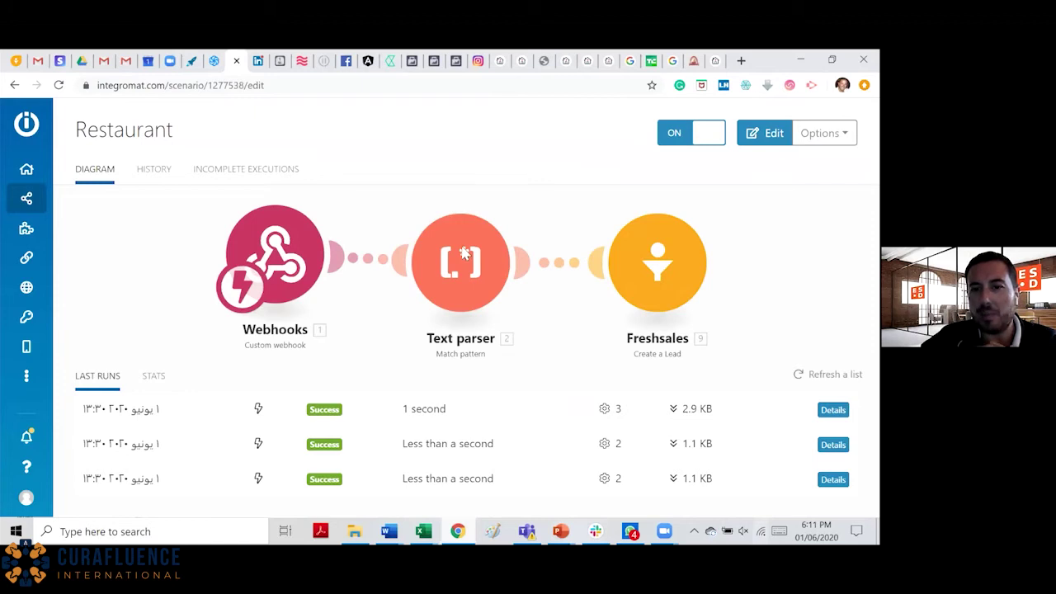
click(170, 60)
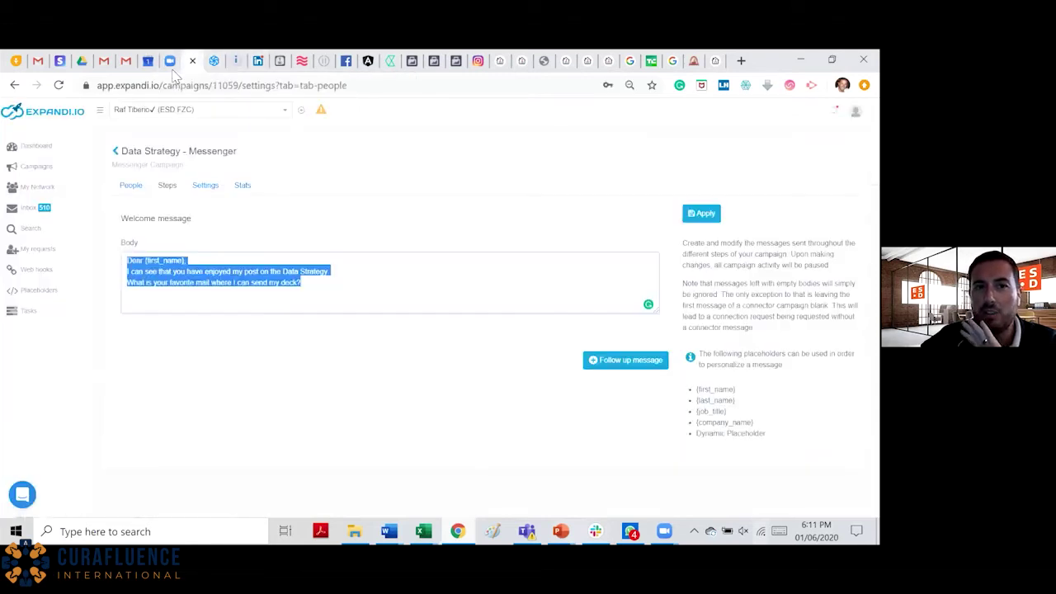
click(323, 277)
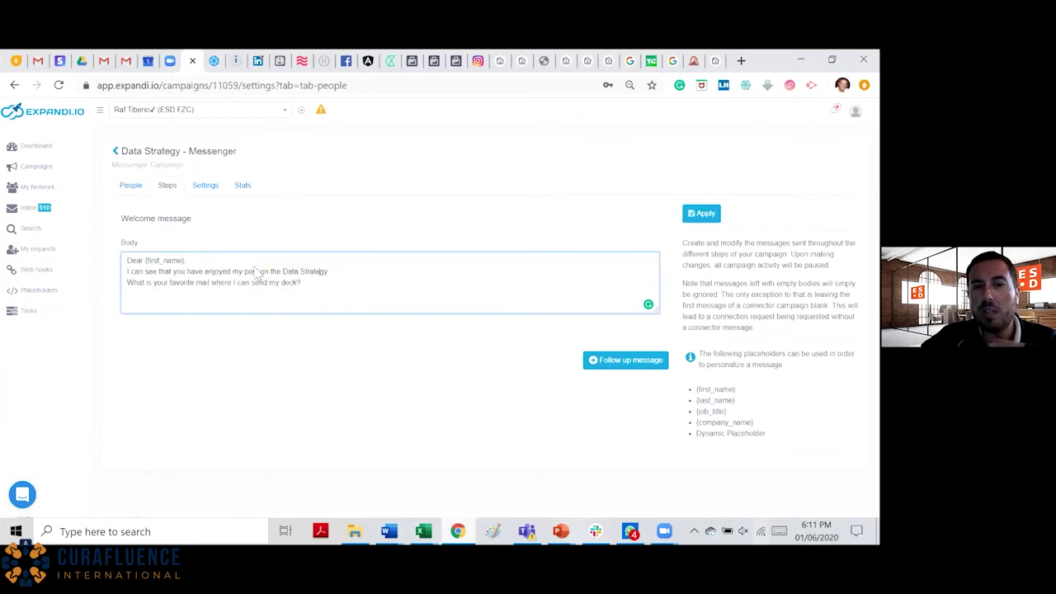
- Show the people in the Data Strategy - Messenger campaign and view the conversation with the Senior Growth Marketer contact
click(132, 186)
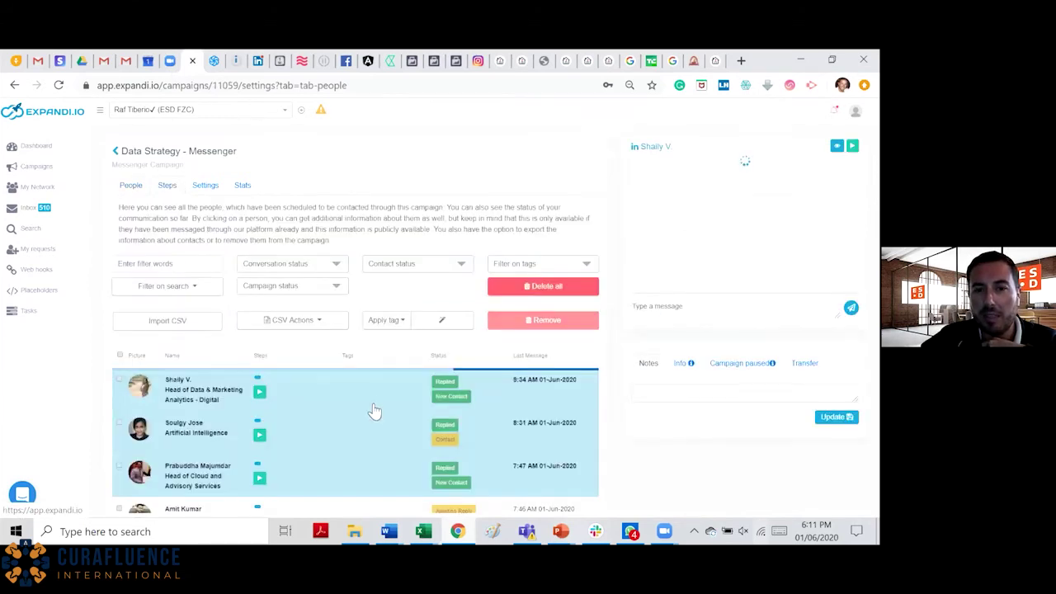
scroll(373, 404, down, 3)
click(298, 316)
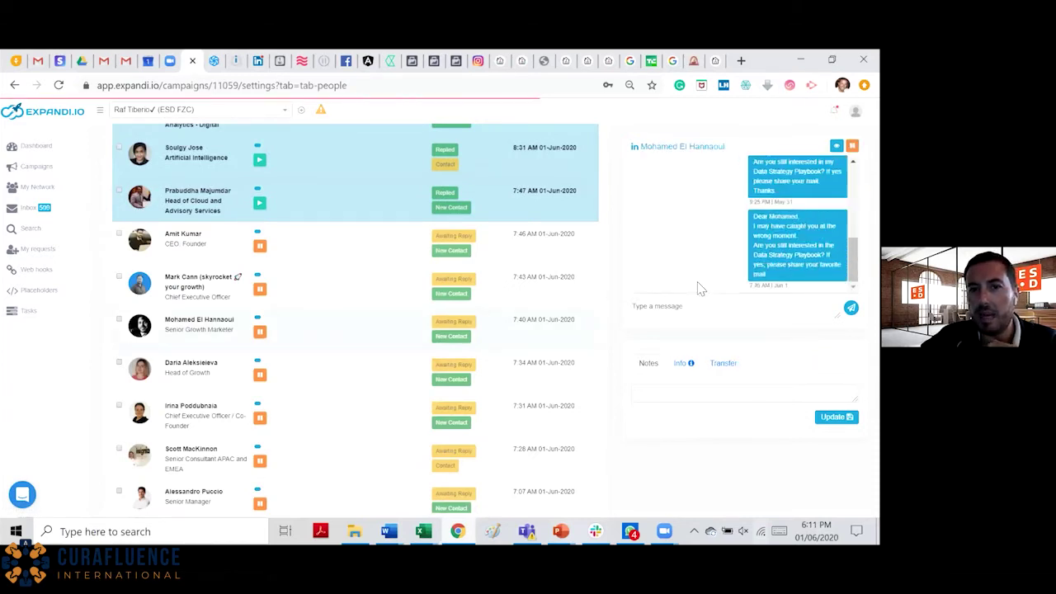
- Revisit the Integromat Restaurant scenario, and review the email steps of the Marketing Campaign ITA sales sequence in Freshsales
click(231, 65)
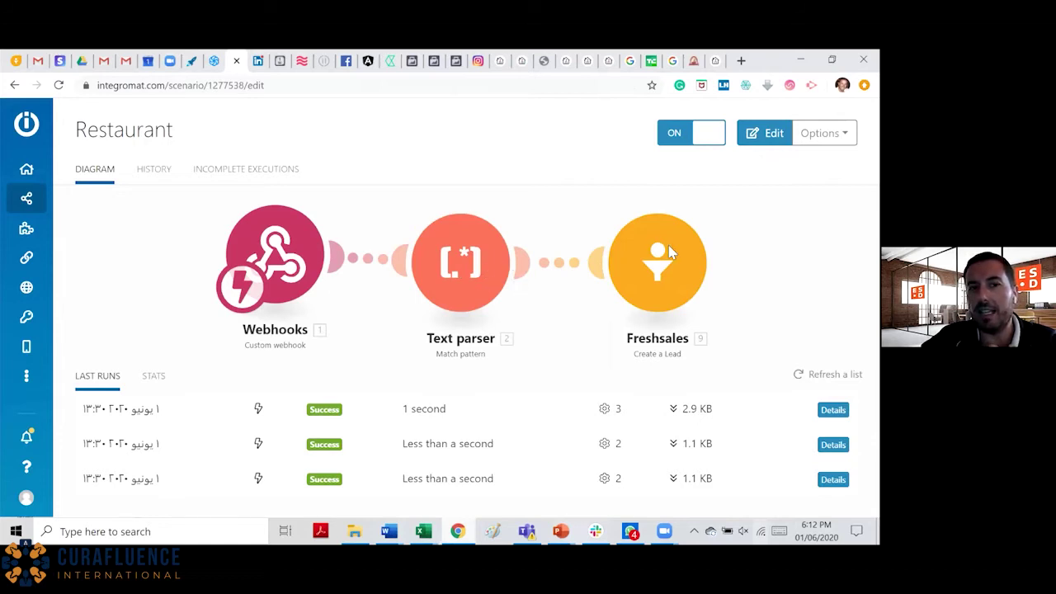
click(14, 61)
mouse_move(13, 247)
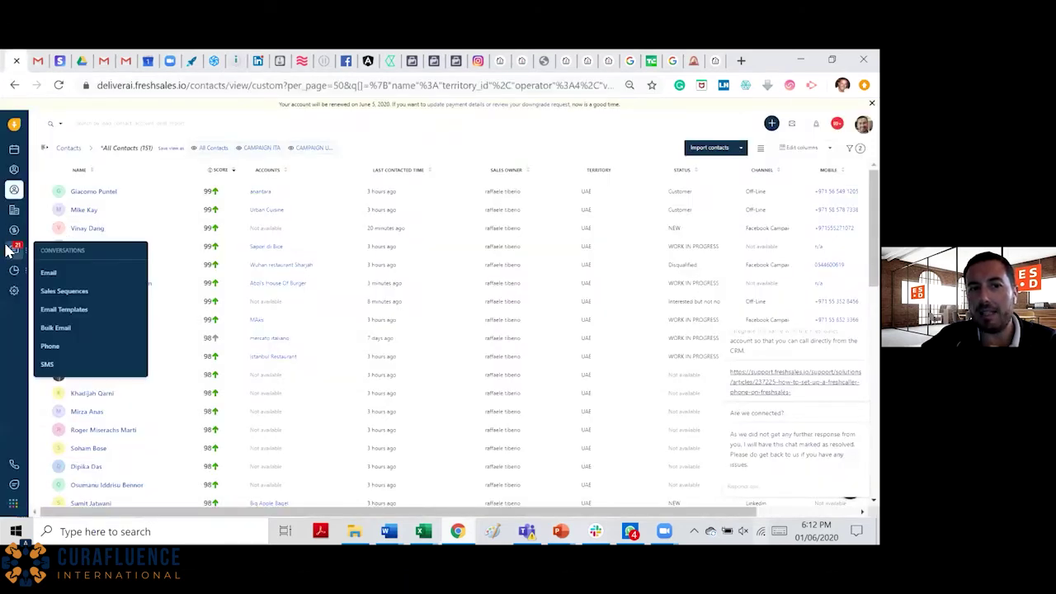
click(57, 290)
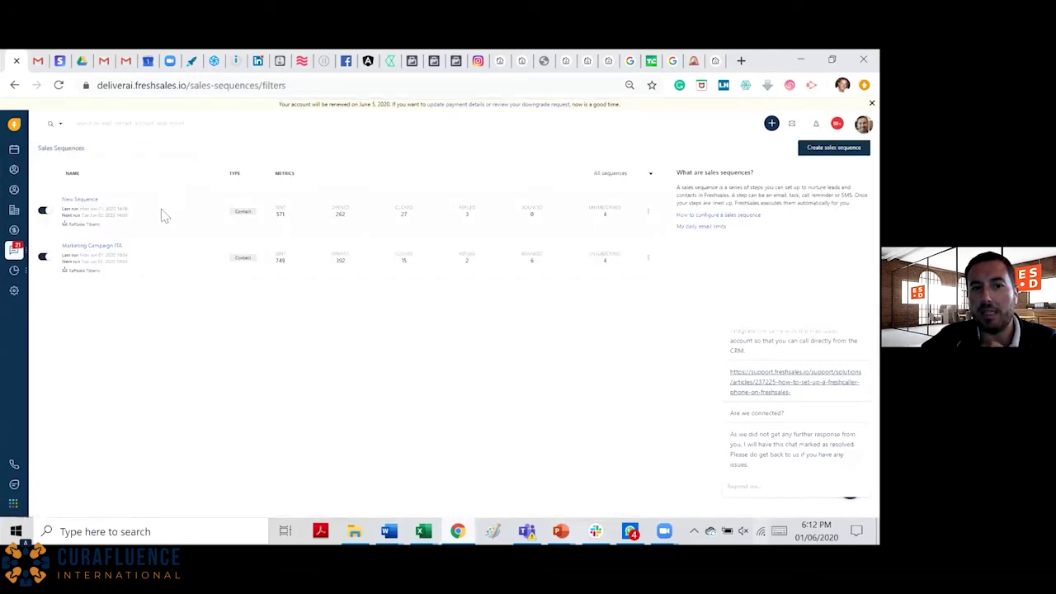
click(93, 251)
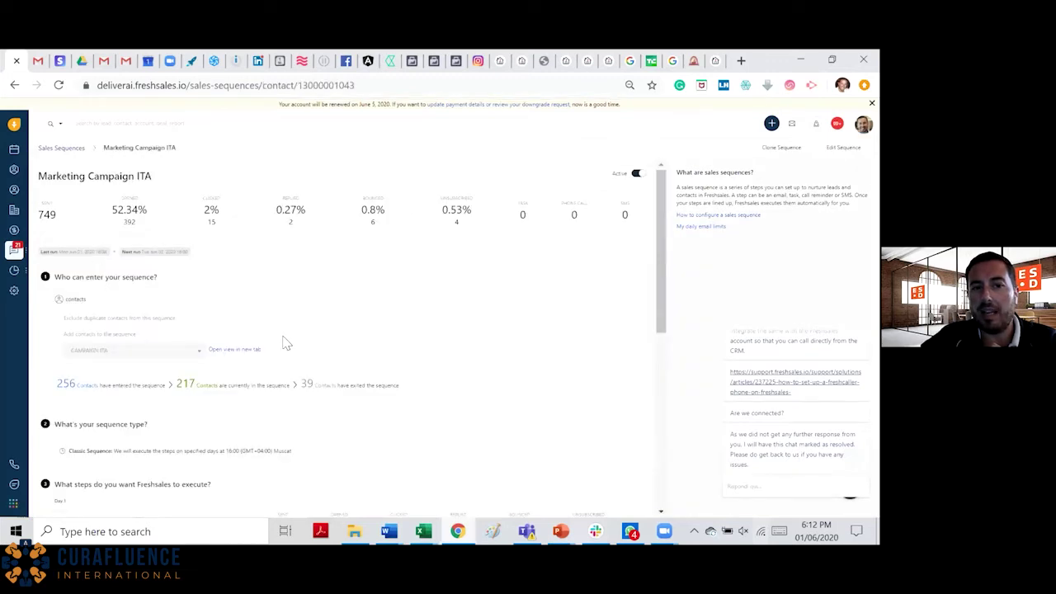
scroll(248, 340, down, 5)
scroll(219, 340, down, 1)
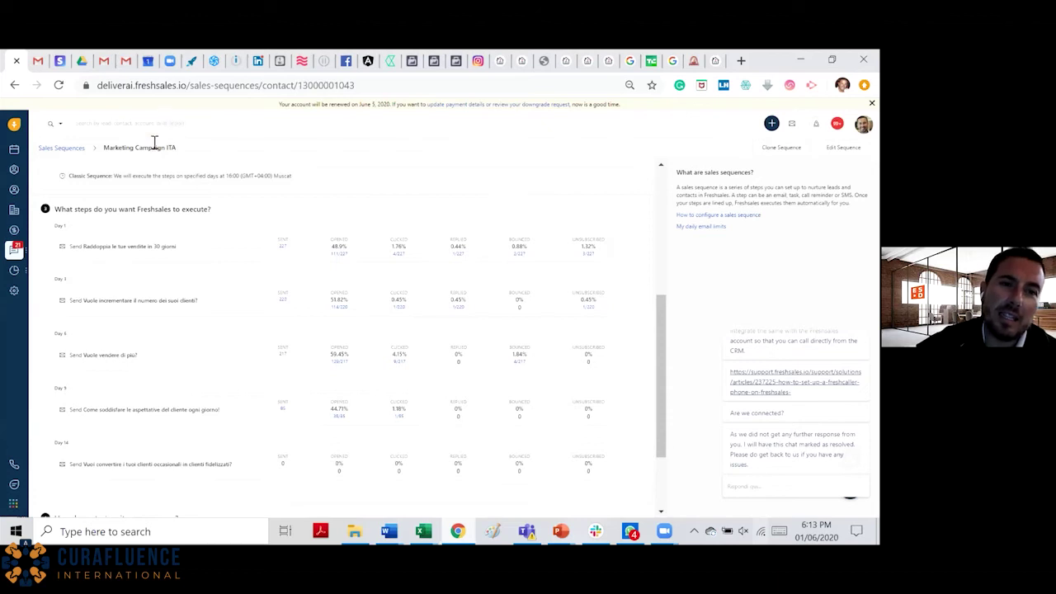
- Dismiss the Freshsales search suggestions and return to the campaign's people list in Expandi
click(228, 124)
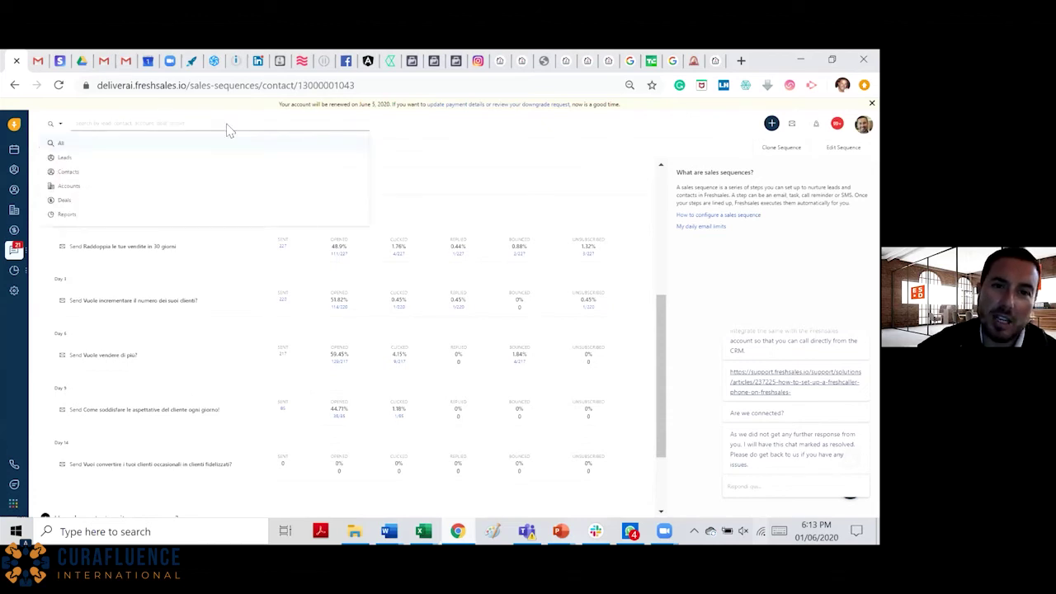
click(586, 124)
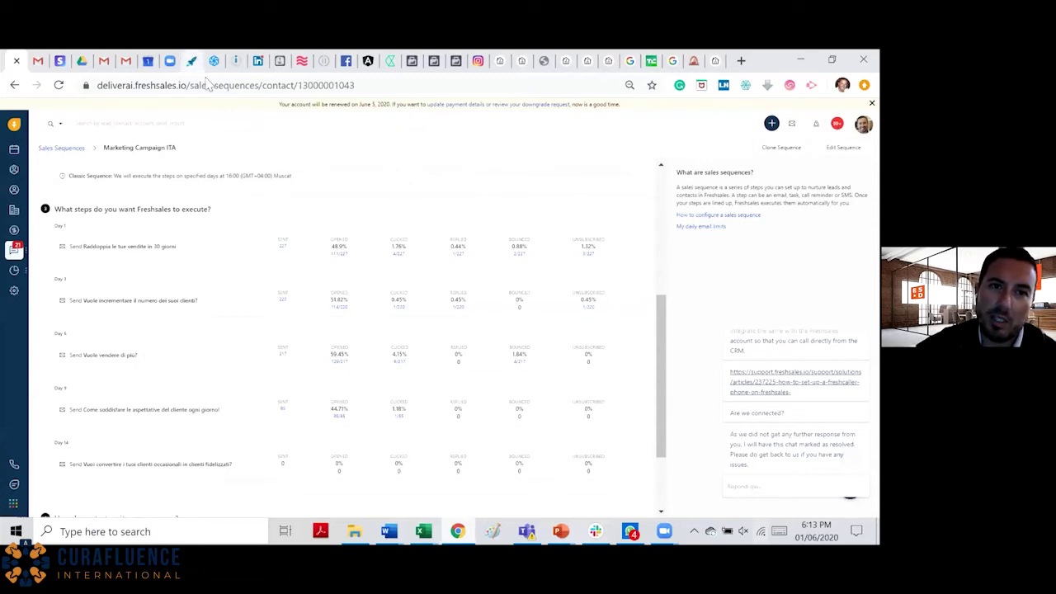
click(183, 61)
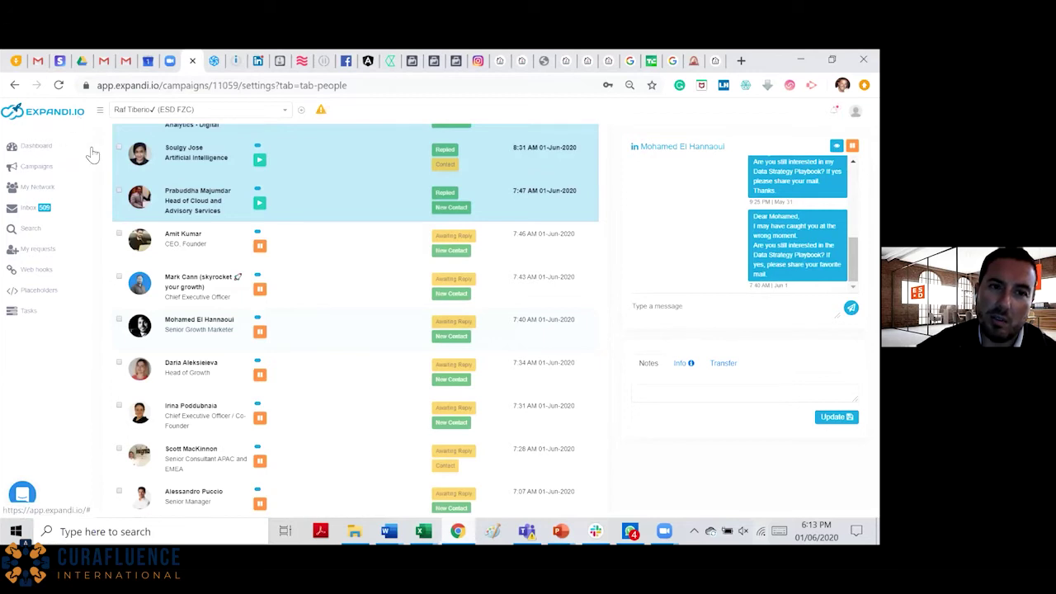
- Switch to the Sendinblue email campaigns page and highlight the sendinblue.com domain in its web address
click(208, 65)
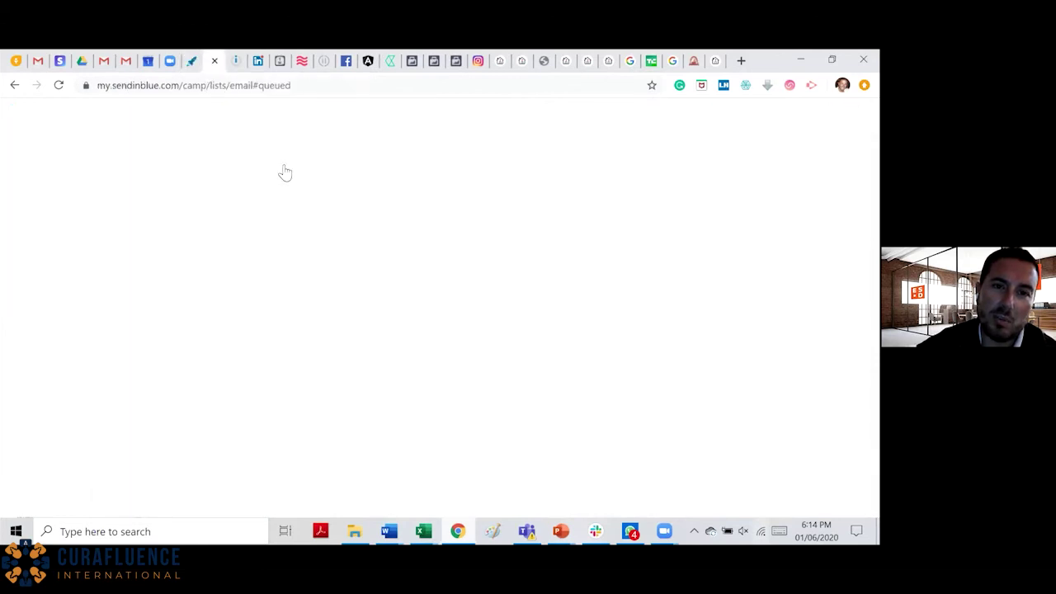
click(158, 88)
click(212, 87)
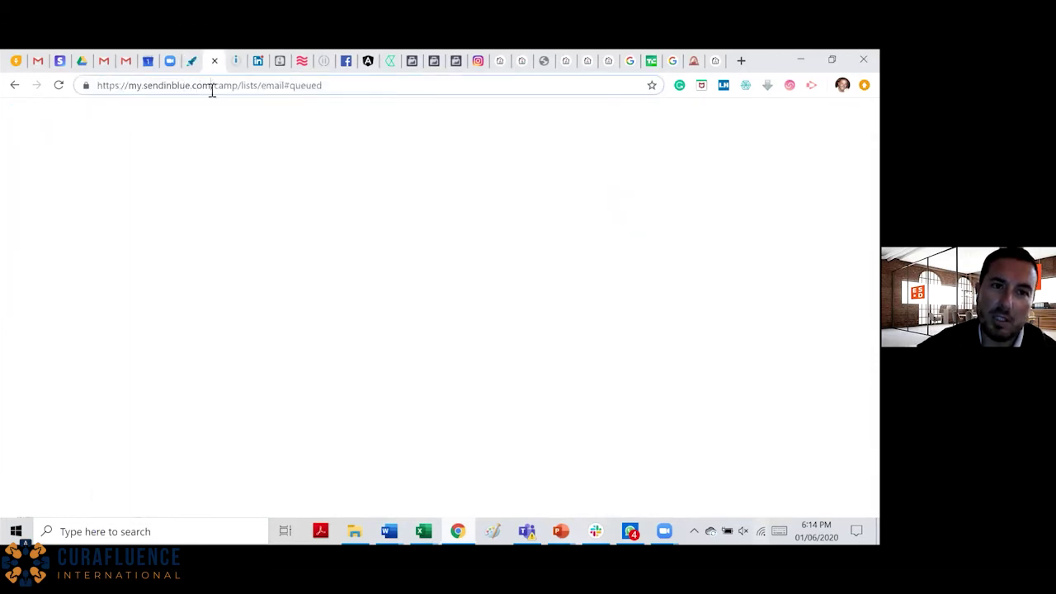
drag(185, 96, 146, 91)
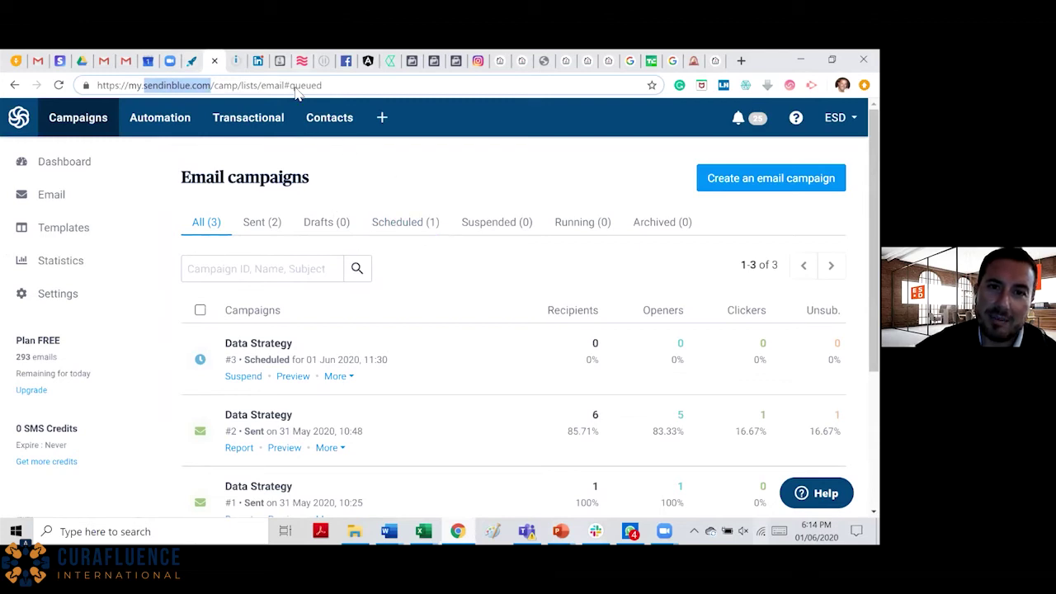
- Switch to Linkly, list all tracking links and view the traffic report of the Digital Strategy Playbook link
click(302, 60)
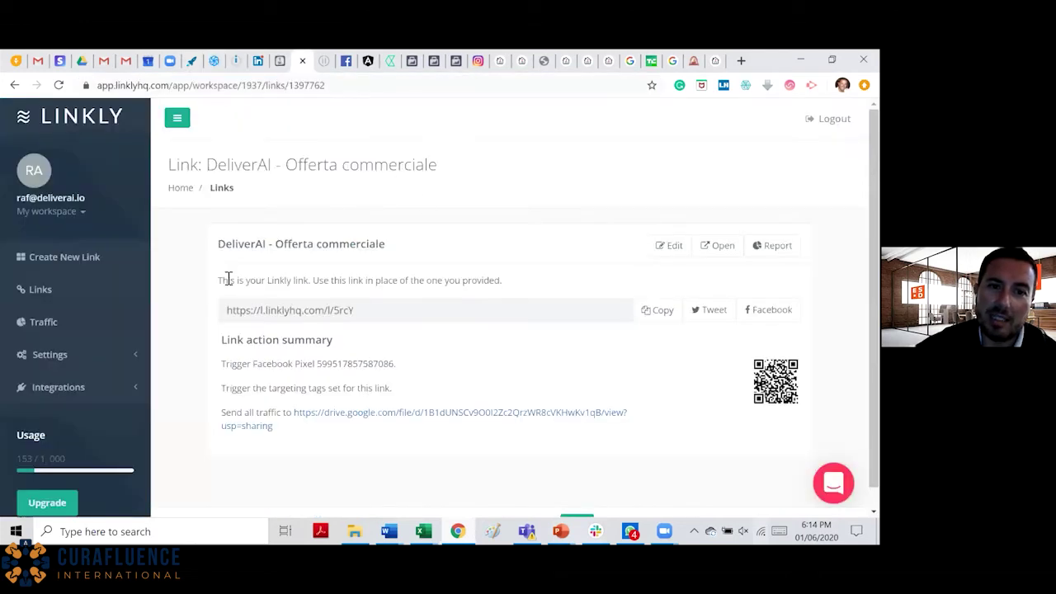
click(64, 295)
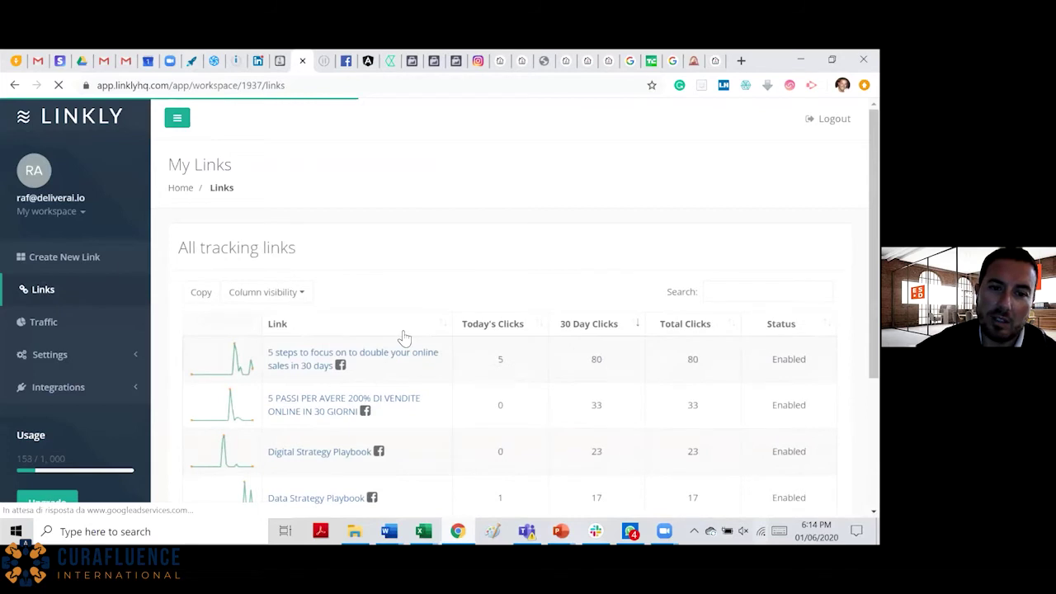
scroll(404, 337, down, 2)
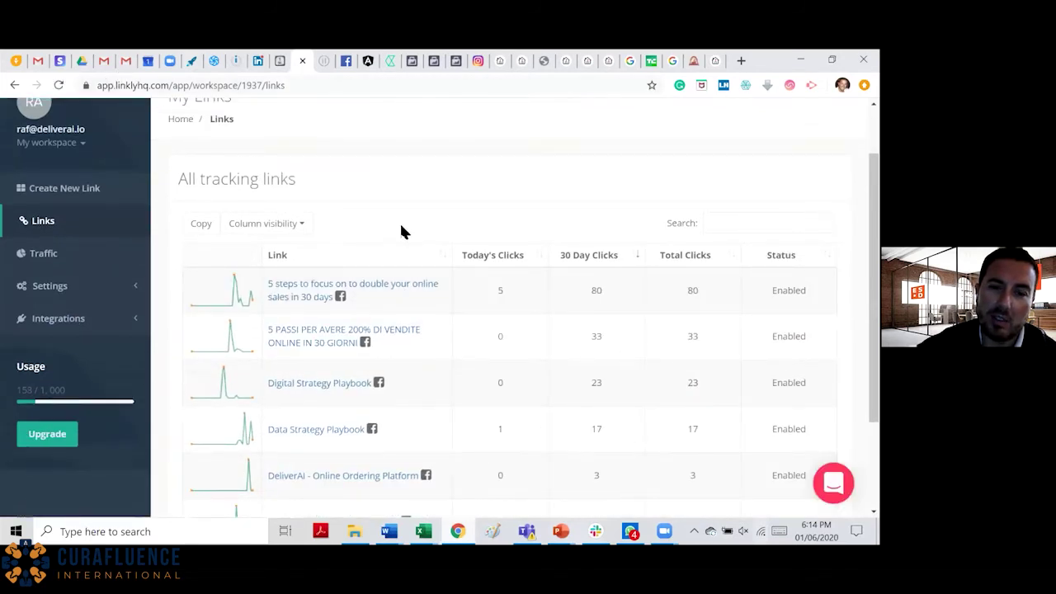
mouse_move(337, 401)
click(323, 384)
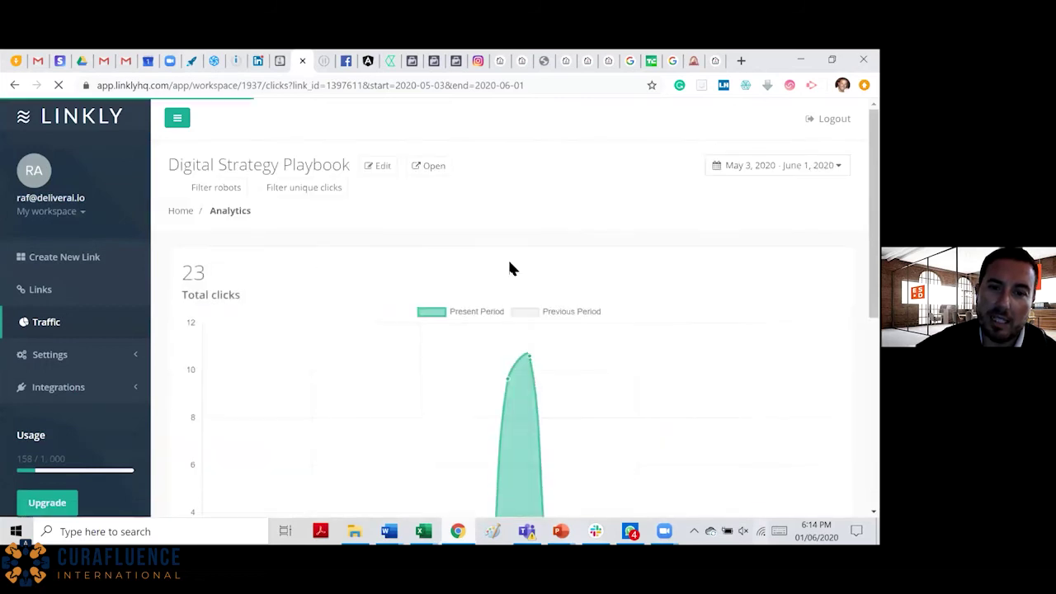
scroll(509, 266, down, 5)
scroll(445, 268, up, 5)
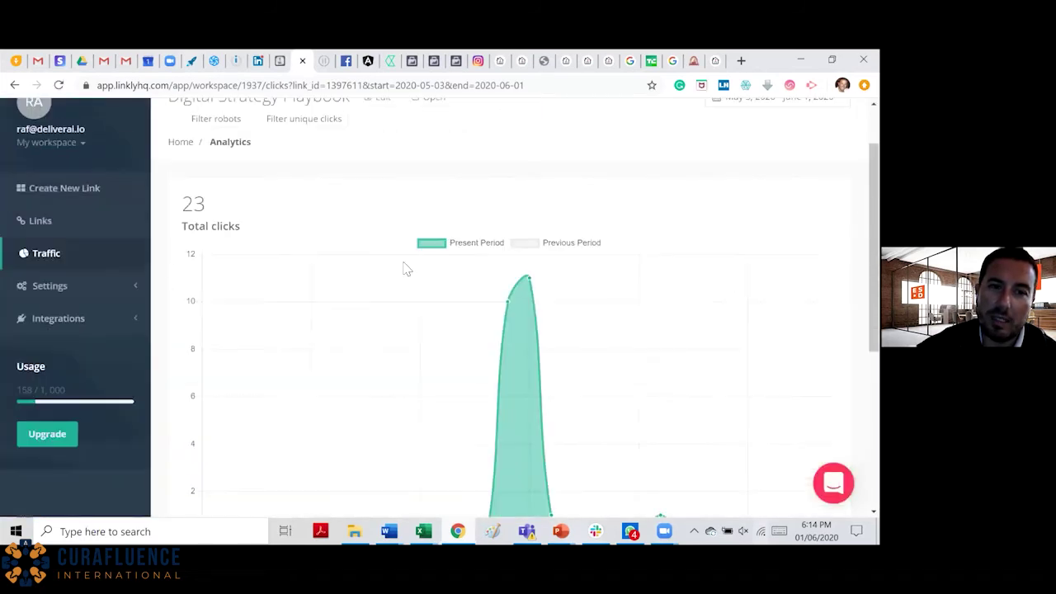
- Return to the links list, open the Digital Strategy Playbook link for editing and highlight its Facebook Pixel ID
click(53, 235)
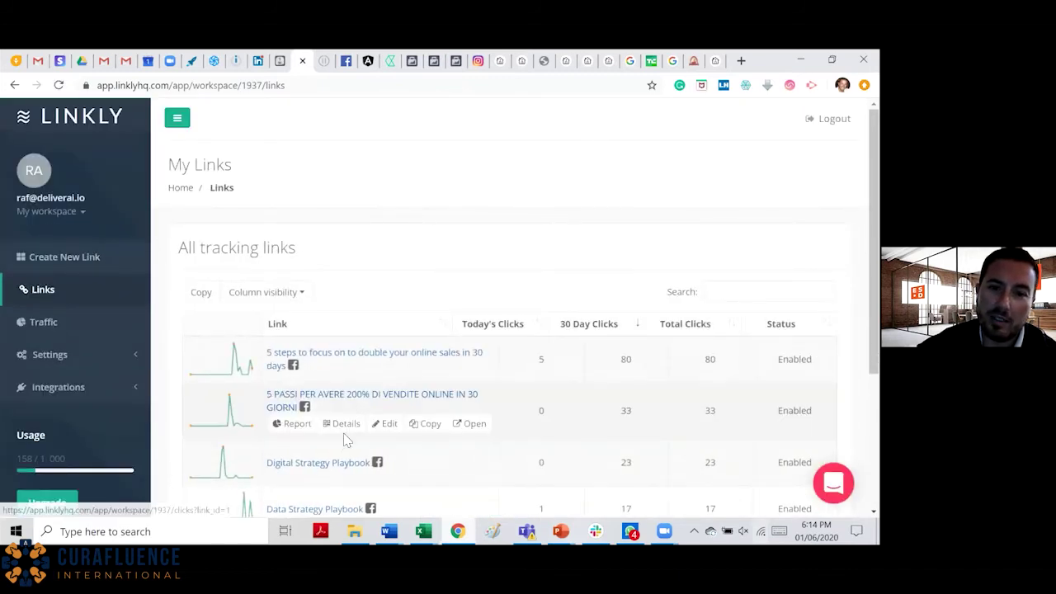
mouse_move(337, 459)
click(384, 458)
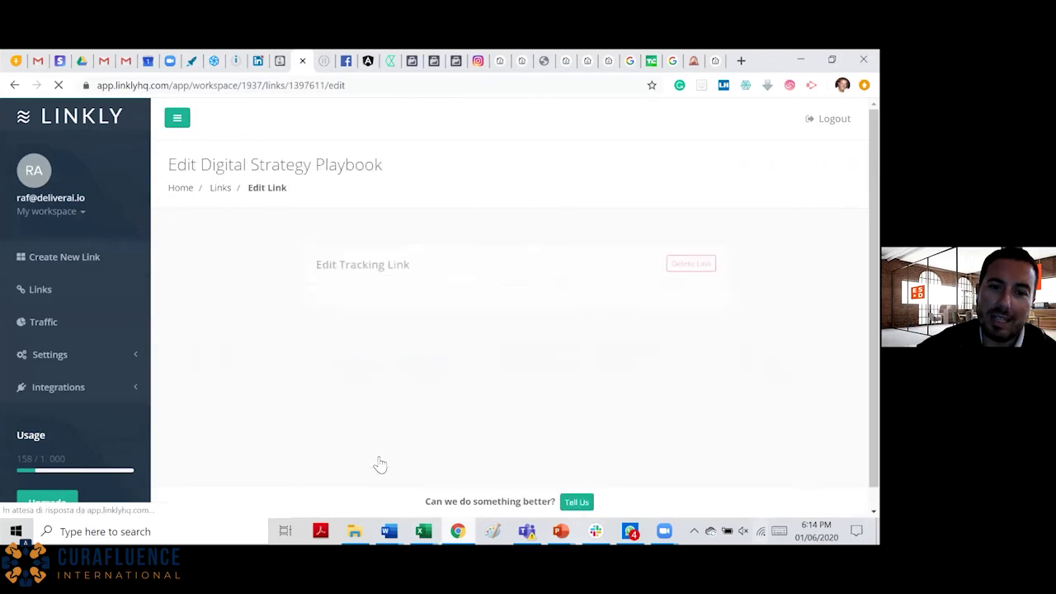
scroll(456, 347, down, 3)
double_click(555, 317)
scroll(429, 217, up, 1)
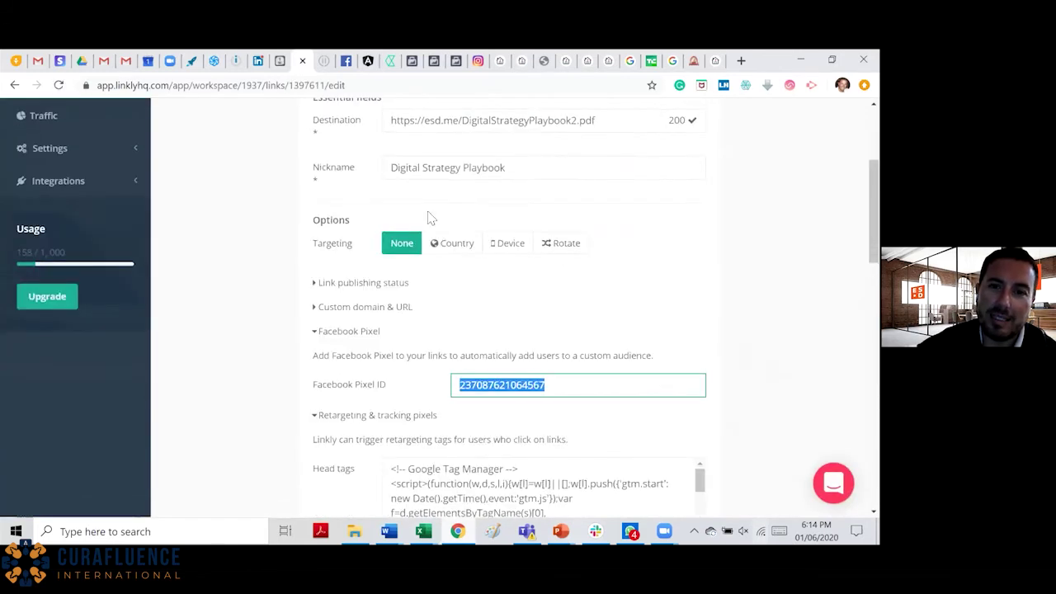
- Highlight the destination URL of the Digital Strategy Playbook link, and clear the selection
drag(636, 123, 365, 136)
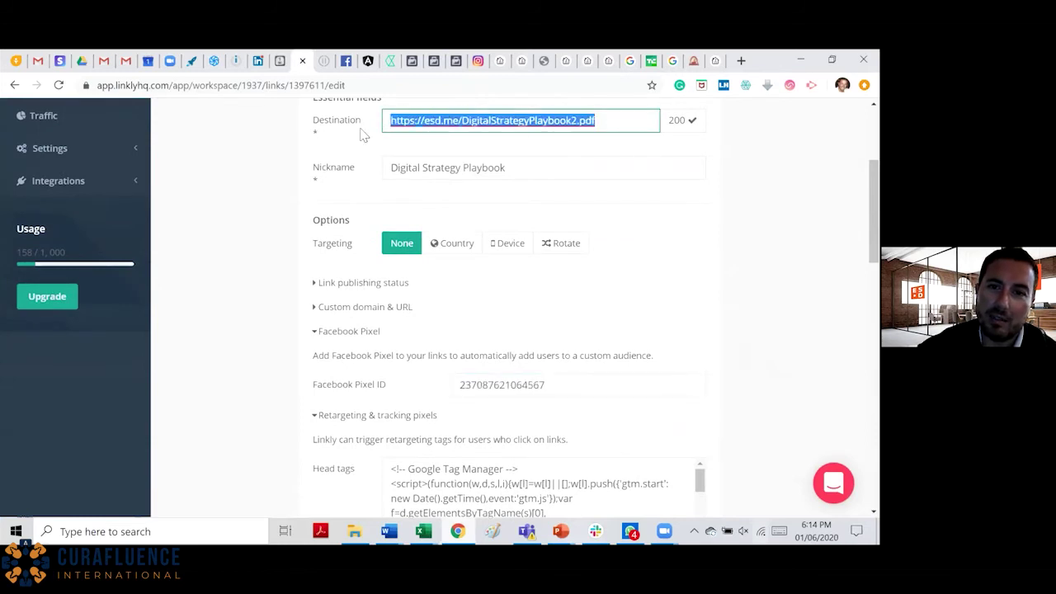
click(555, 152)
scroll(552, 189, up, 3)
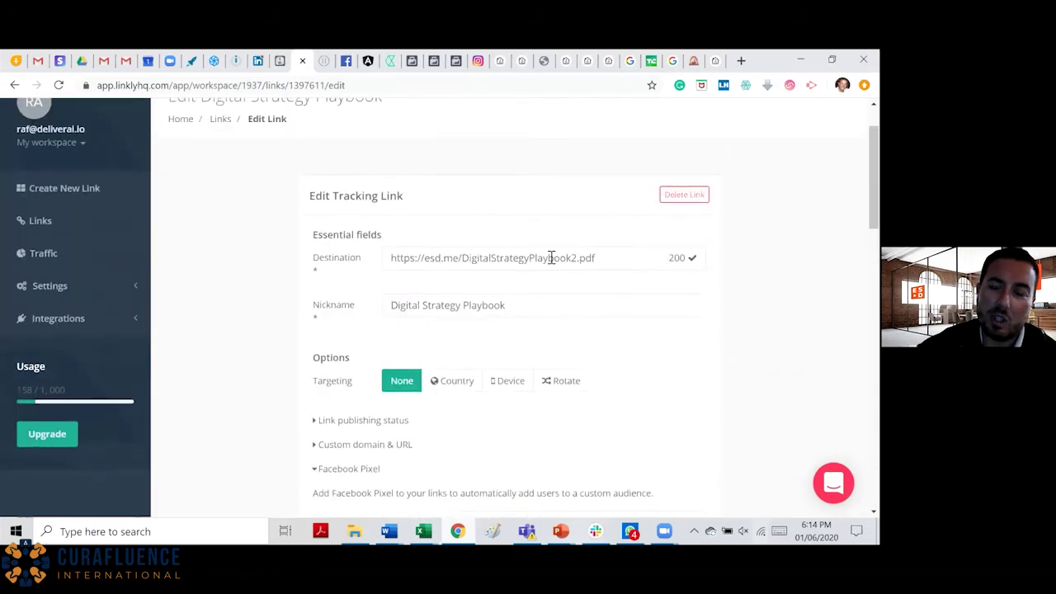
- Go back to the Facebook Pixel settings of the link and highlight the pixel ID again
scroll(536, 273, down, 4)
drag(568, 315, 409, 309)
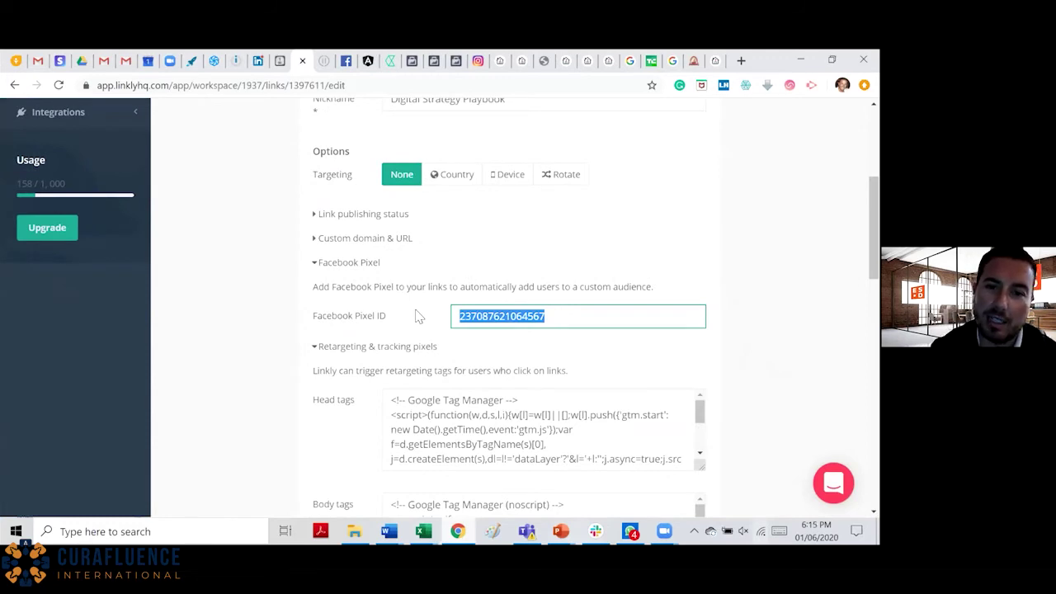
drag(563, 320, 443, 341)
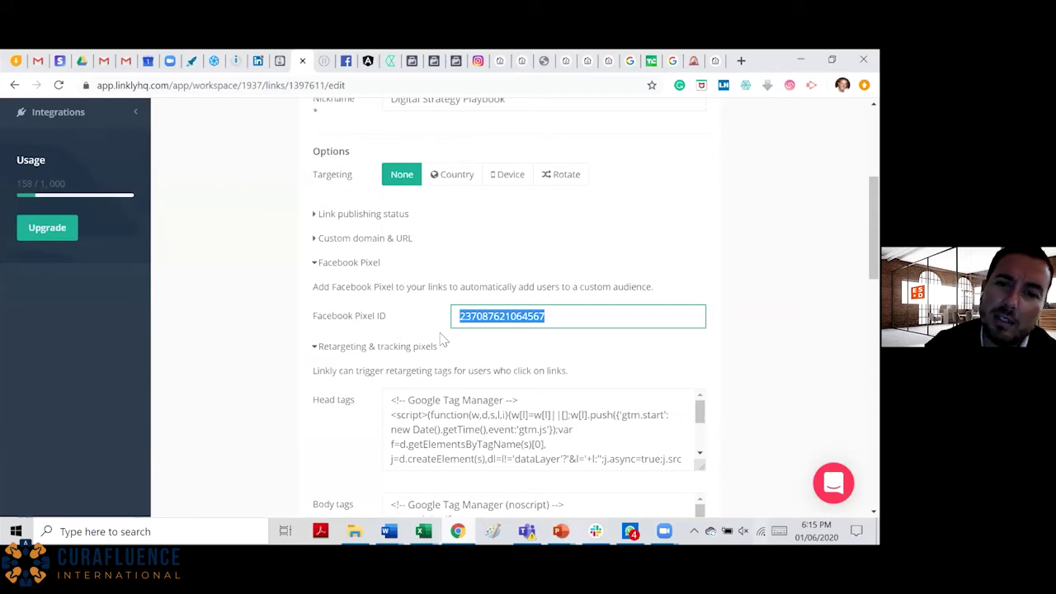
click(551, 315)
double_click(464, 314)
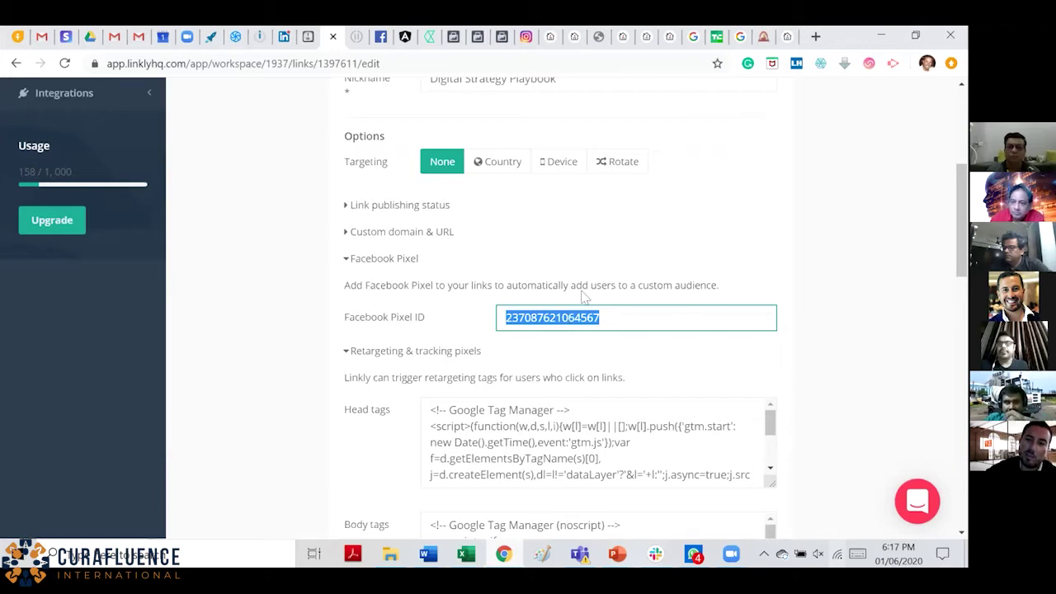
click(617, 317)
drag(606, 318, 486, 327)
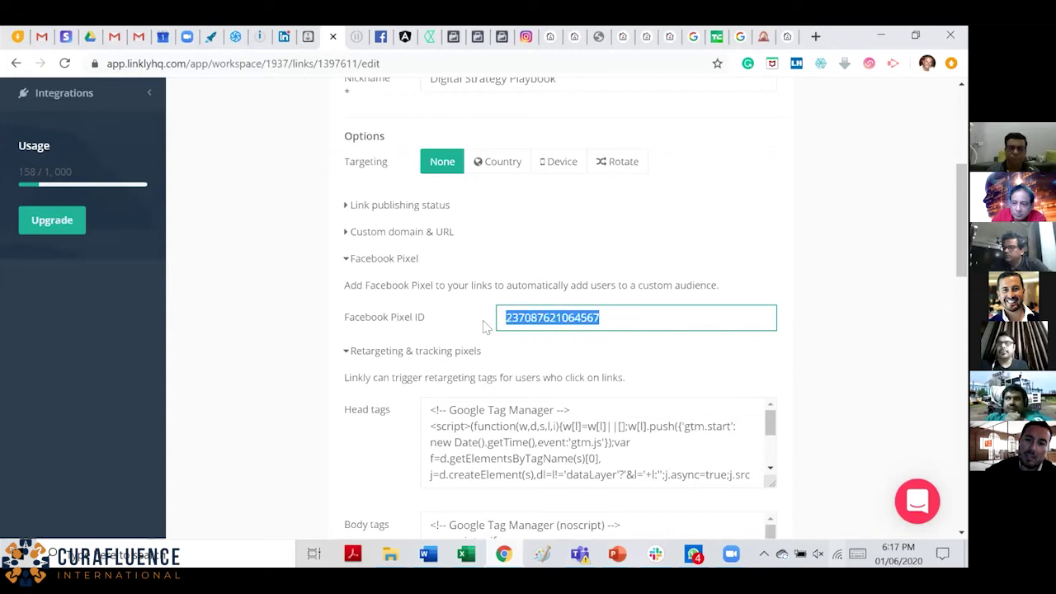